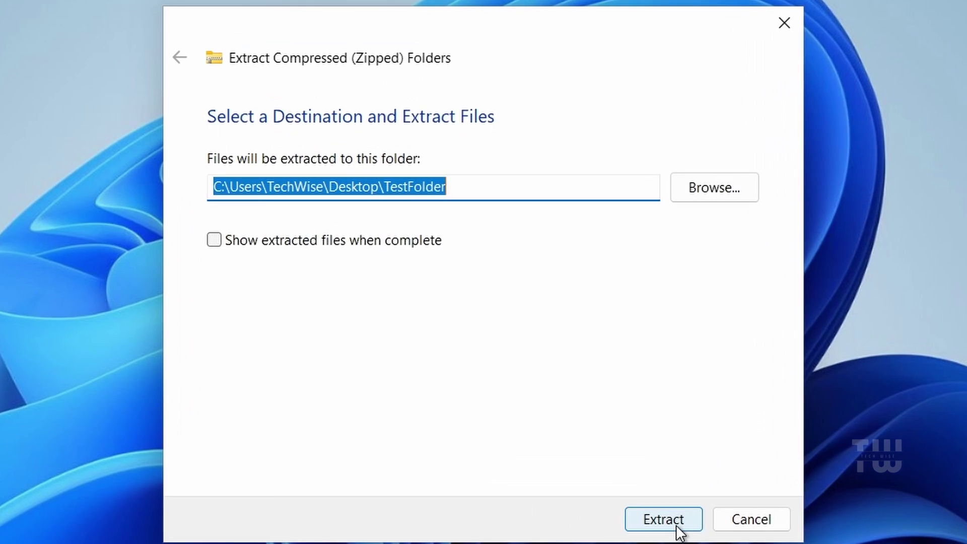
After Windows' built-in extractor fails on TestFolder.zip, search for WinRAR in Chrome.
left_click(655, 523)
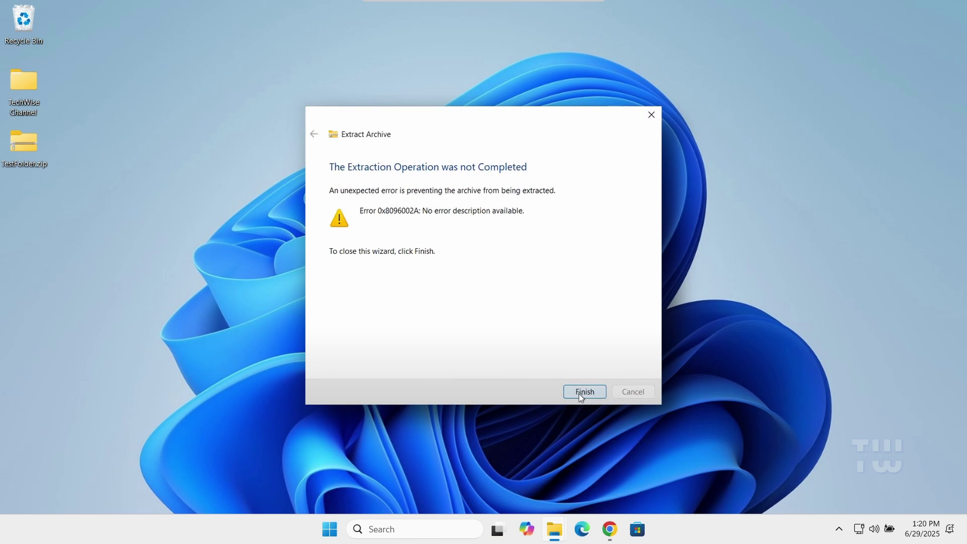
left_click(579, 394)
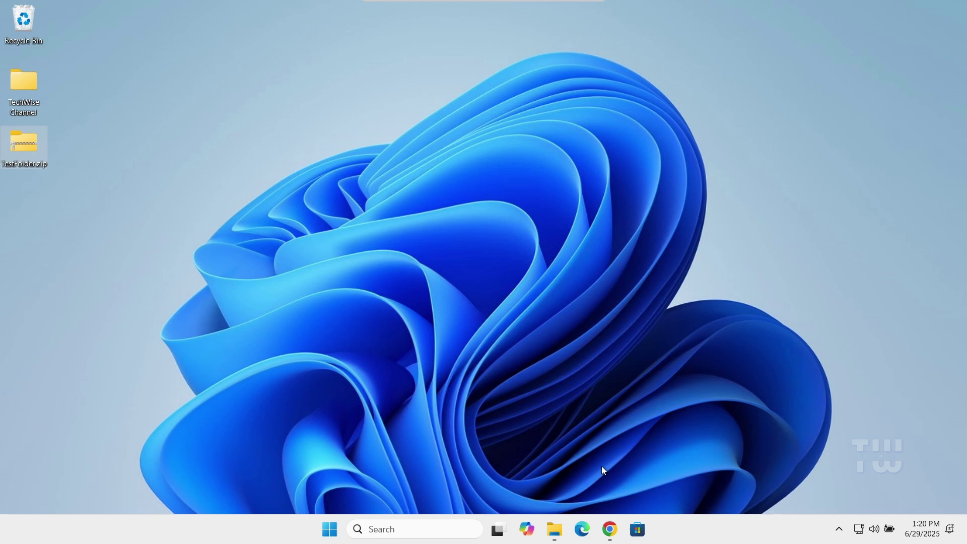
left_click(611, 530)
type("w")
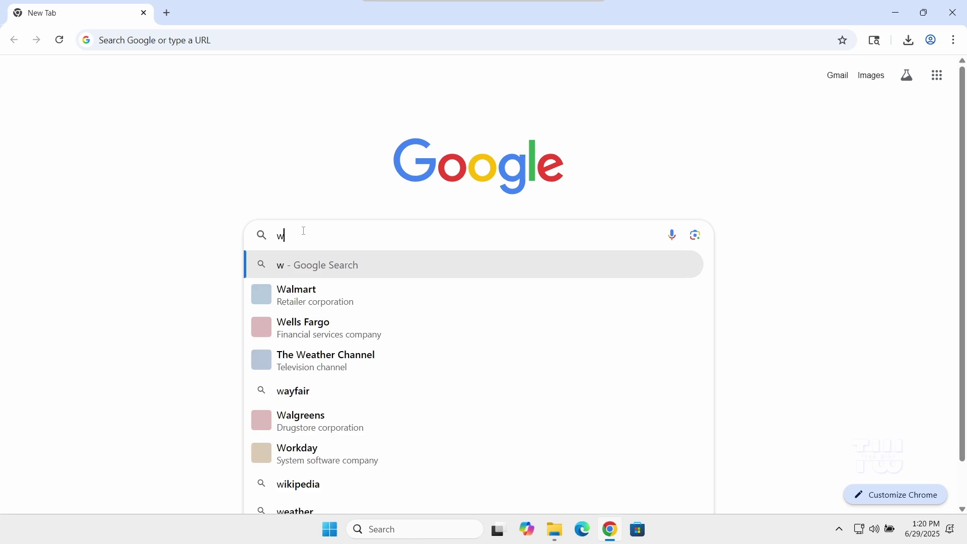
type("inrar")
key("Return")
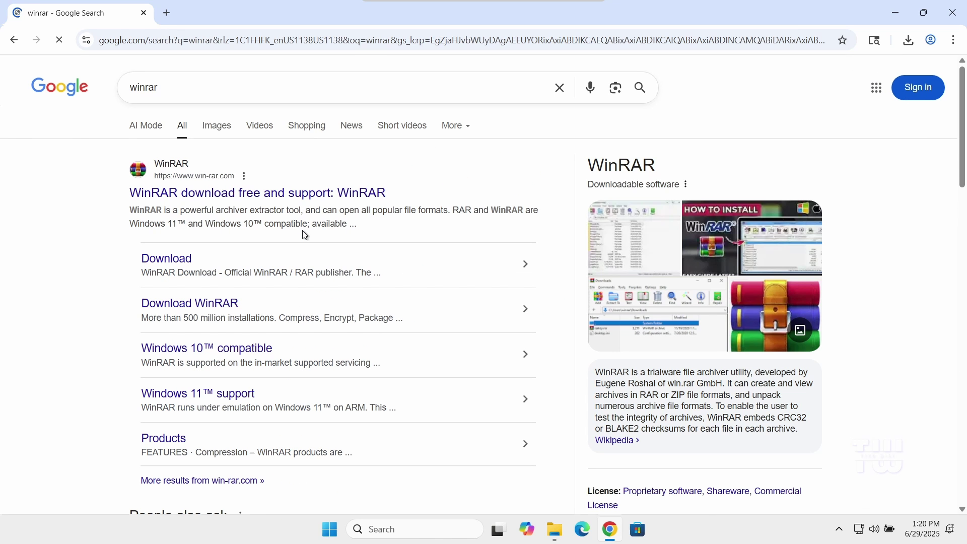
Download the 64-bit WinRAR 7.12 installer from the official site and launch WinRAR-712.exe.
left_click(180, 259)
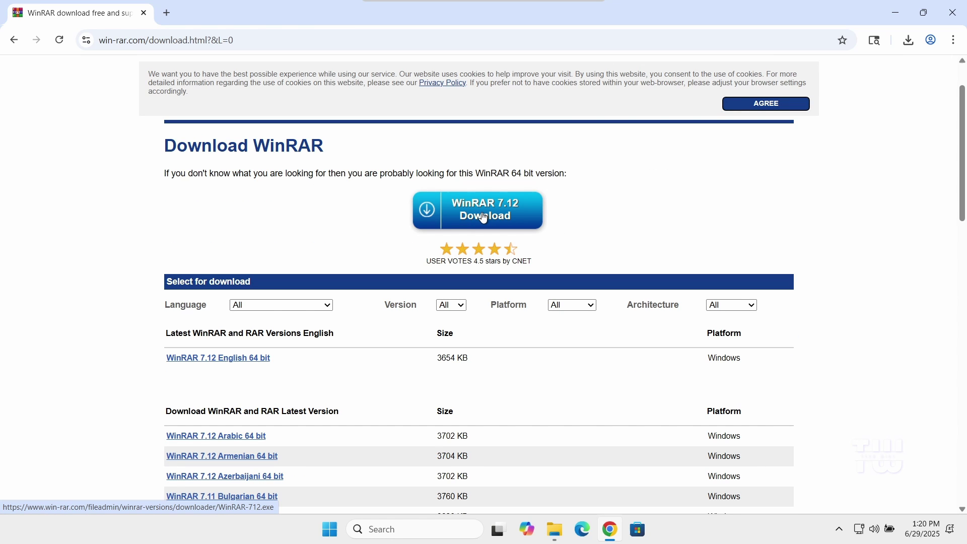
left_click(487, 216)
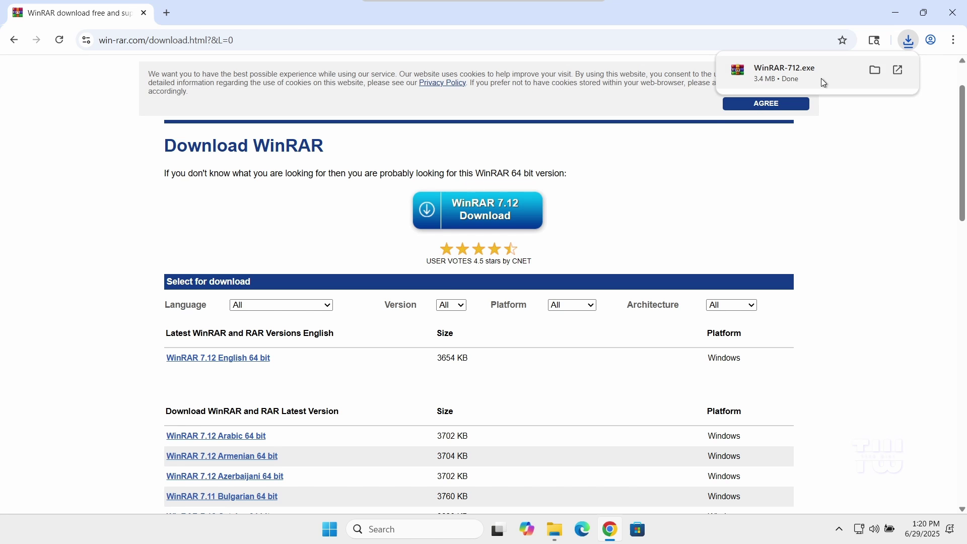
left_click(874, 70)
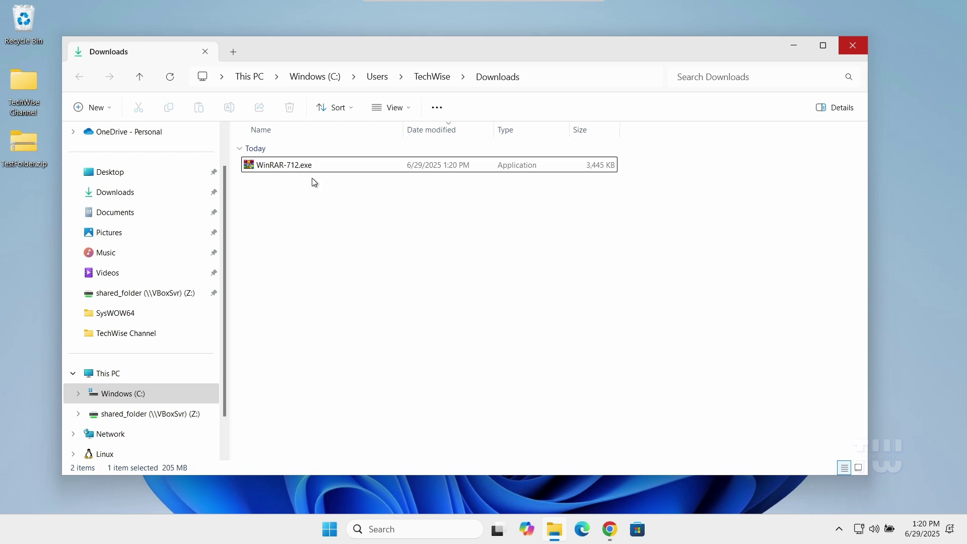
double_click(302, 166)
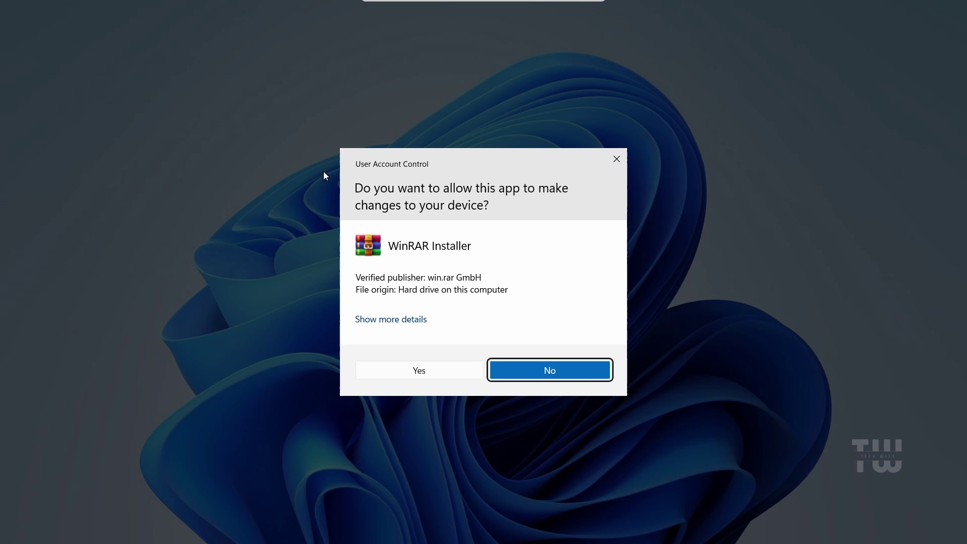
Approve the admin prompt, install WinRAR with Easy Setup after accepting the EULA, and finish.
left_click(397, 373)
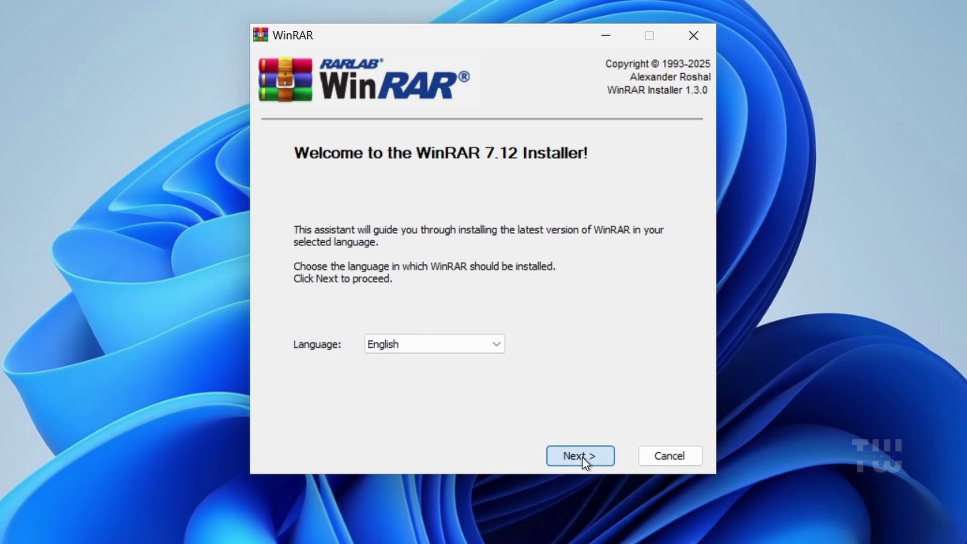
left_click(583, 457)
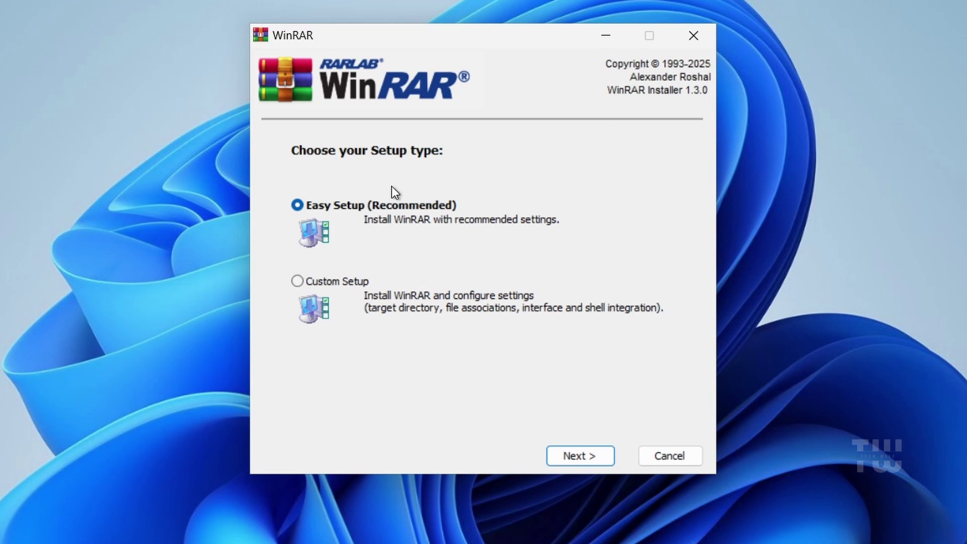
left_click(570, 451)
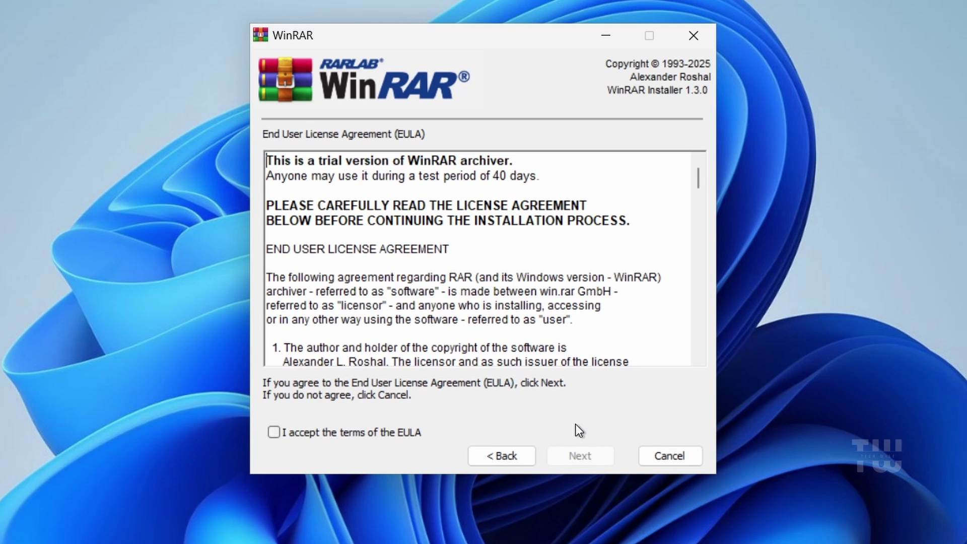
left_click(370, 428)
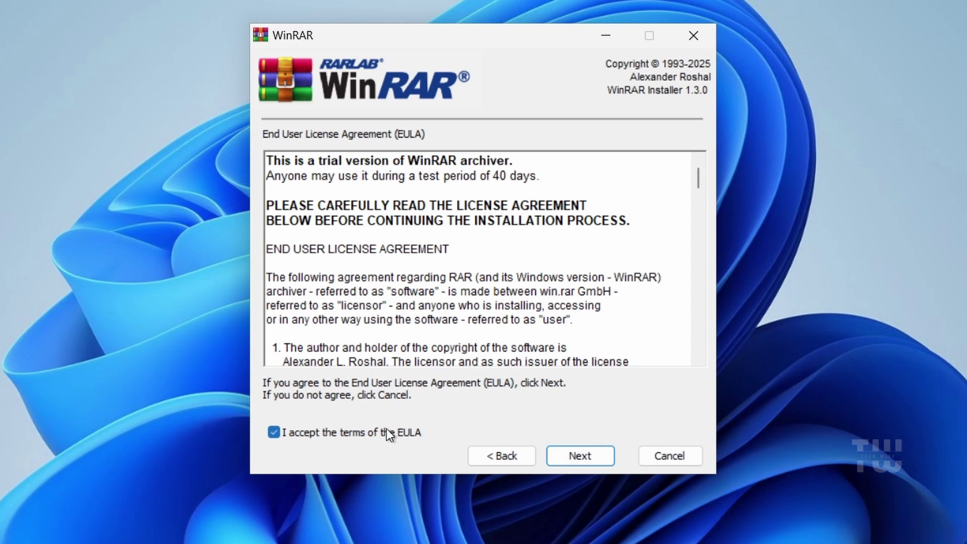
left_click(570, 454)
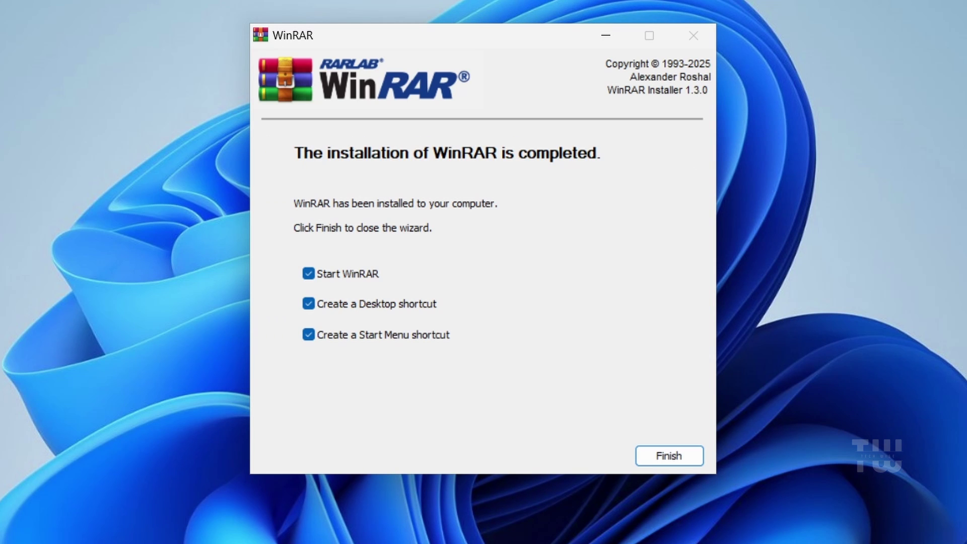
left_click(659, 459)
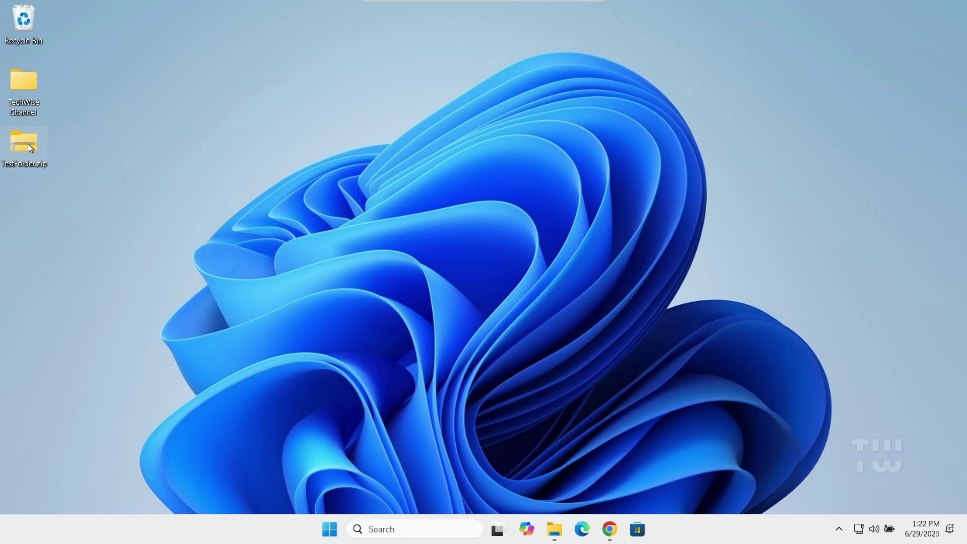
Extract TestFolder.zip with WinRAR's Extract to "TestFolder\" and open the new desktop TestFolder.
right_click(28, 143)
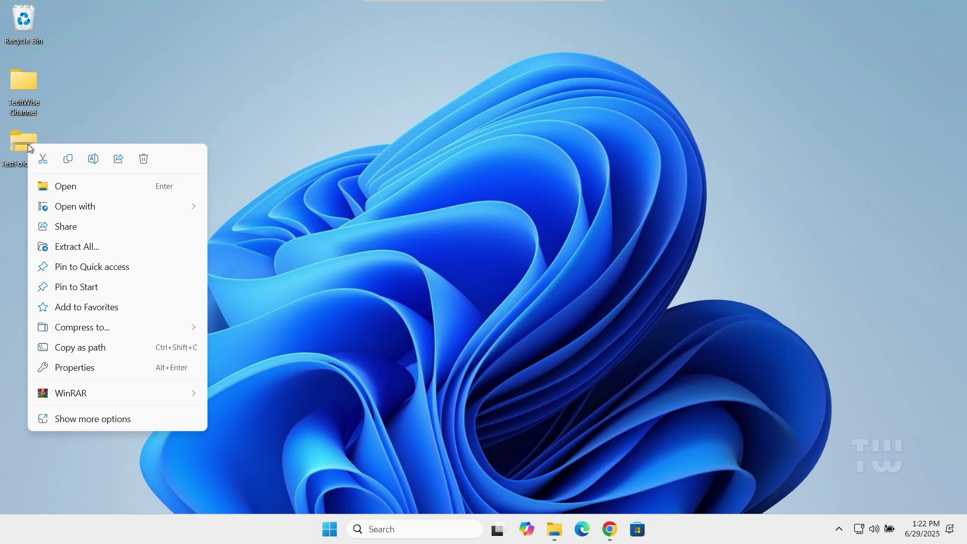
mouse_move(72, 393)
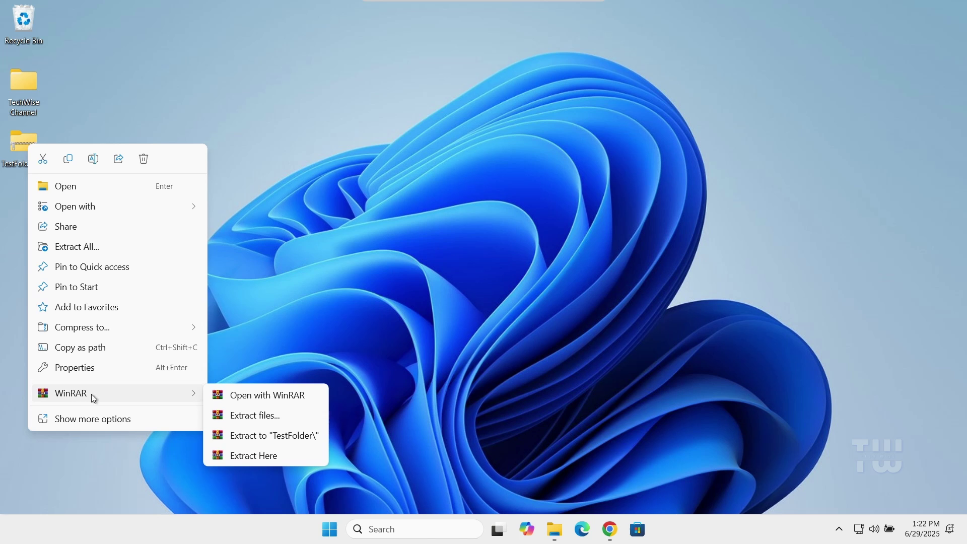
left_click(258, 439)
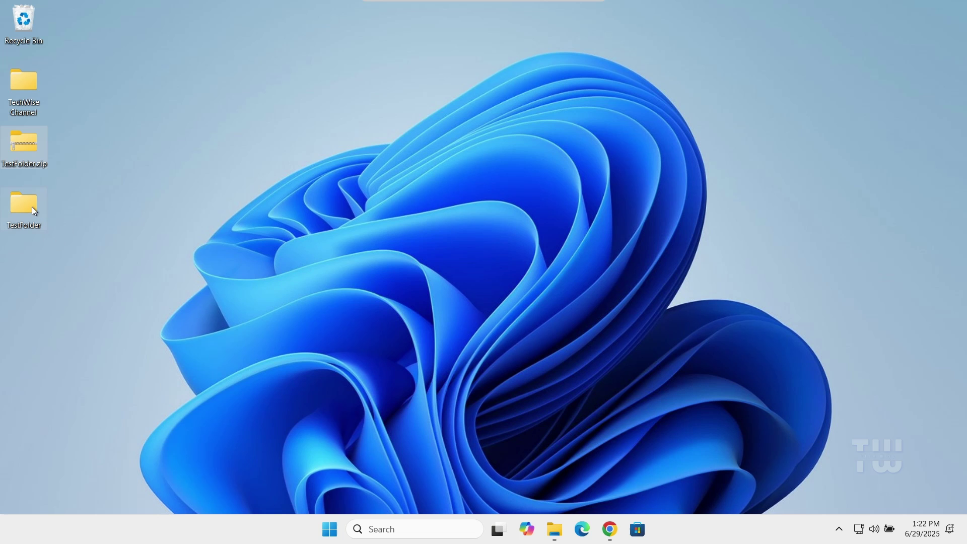
double_click(31, 207)
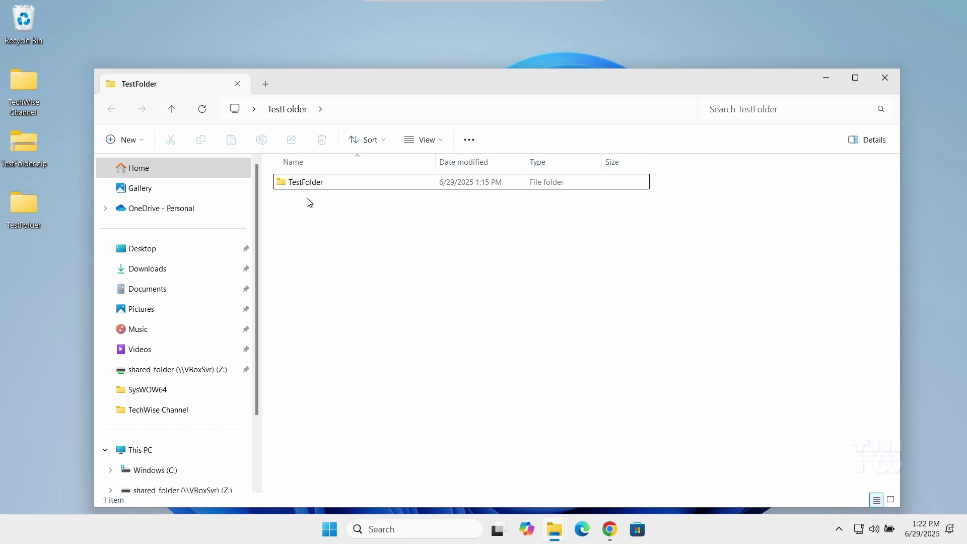
Open the inner TestFolder to reveal Old Video.mov, Profile Picture.jpeg and Resume.txt.
double_click(305, 183)
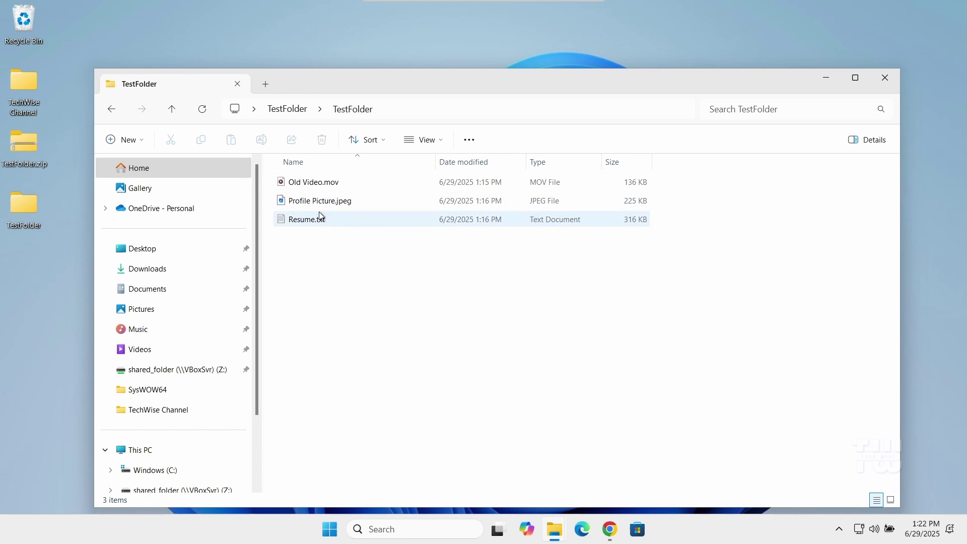